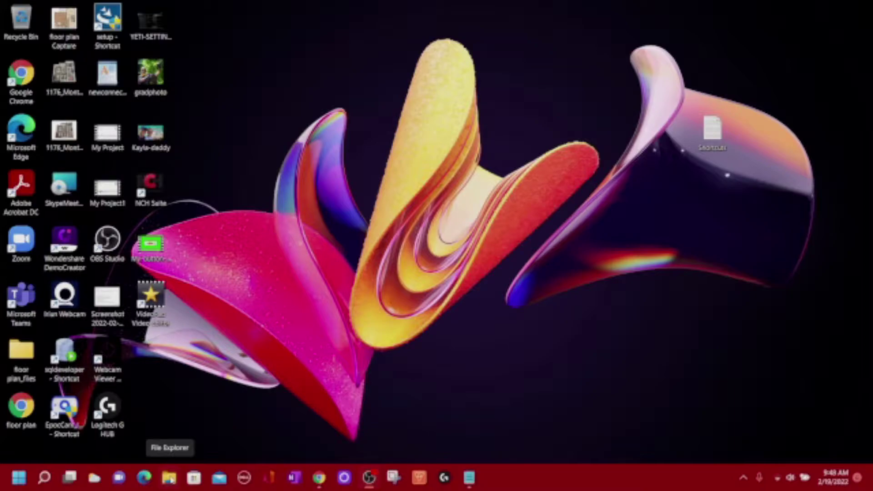
Step: Launch File Explorer and open the Windows folder on drive OS (C:)
{"action": "left_click", "coordinate": [169, 477]}
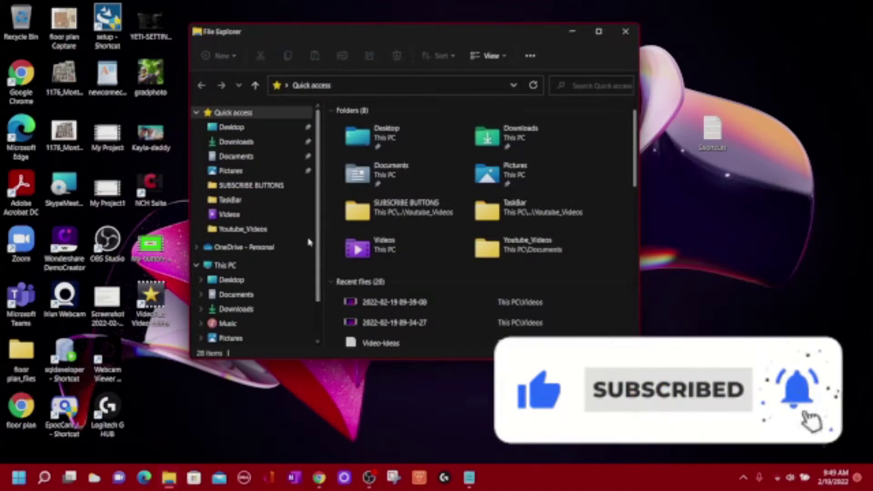
{"action": "scroll", "coordinate": [308, 242], "scroll_direction": "down", "scroll_amount": 1}
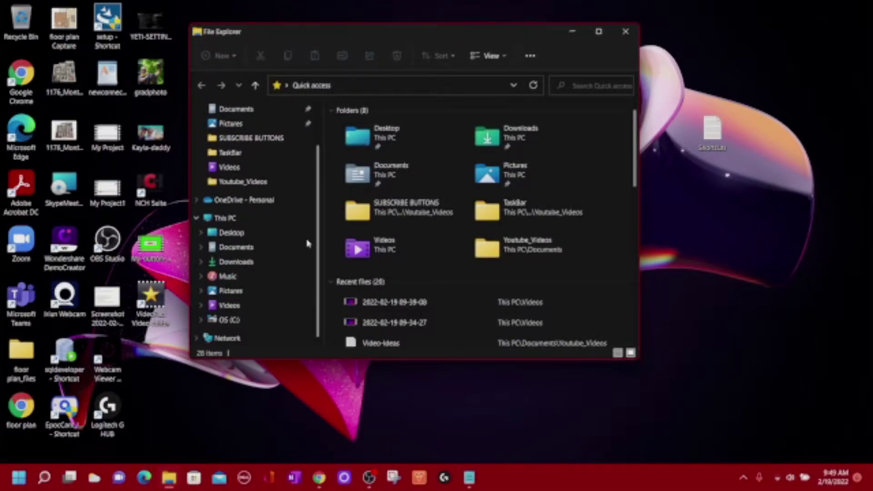
{"action": "left_click", "coordinate": [244, 320]}
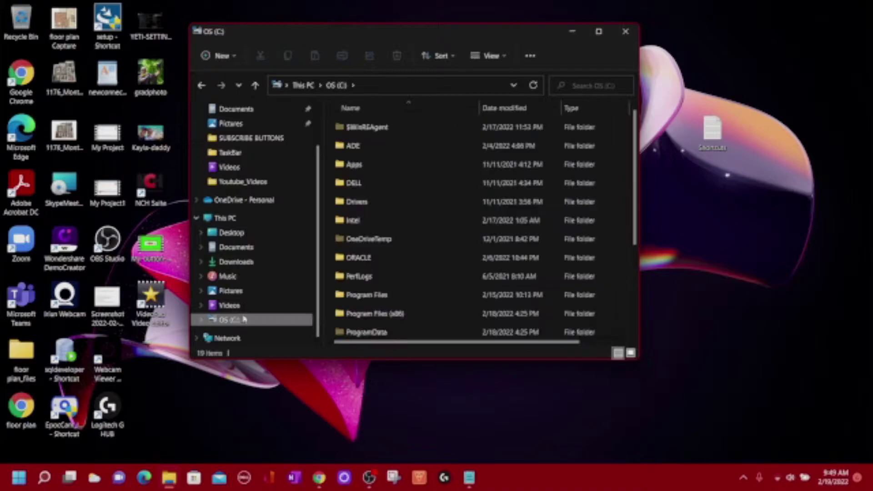
{"action": "mouse_move", "coordinate": [369, 238]}
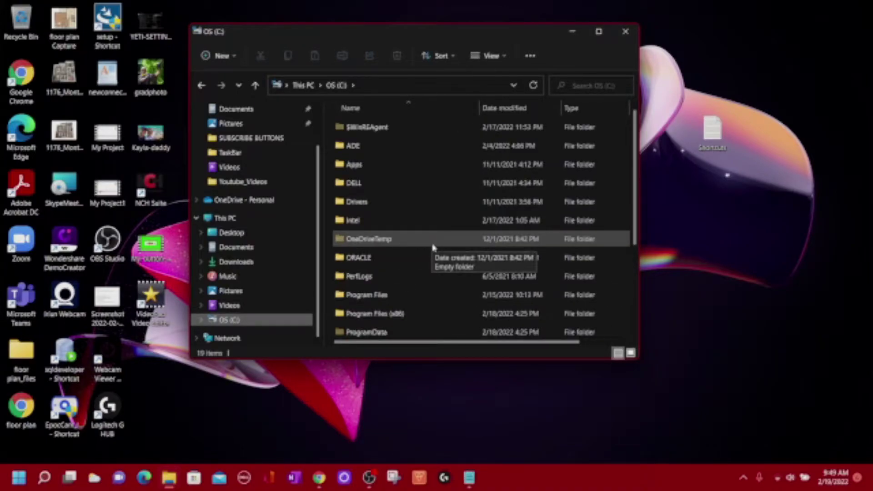
{"action": "scroll", "coordinate": [433, 247], "scroll_direction": "down", "scroll_amount": 2}
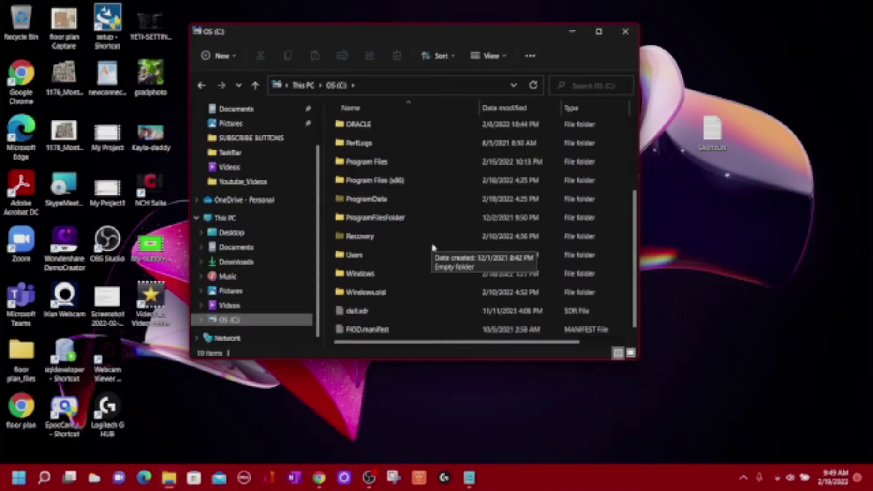
{"action": "double_click", "coordinate": [359, 273]}
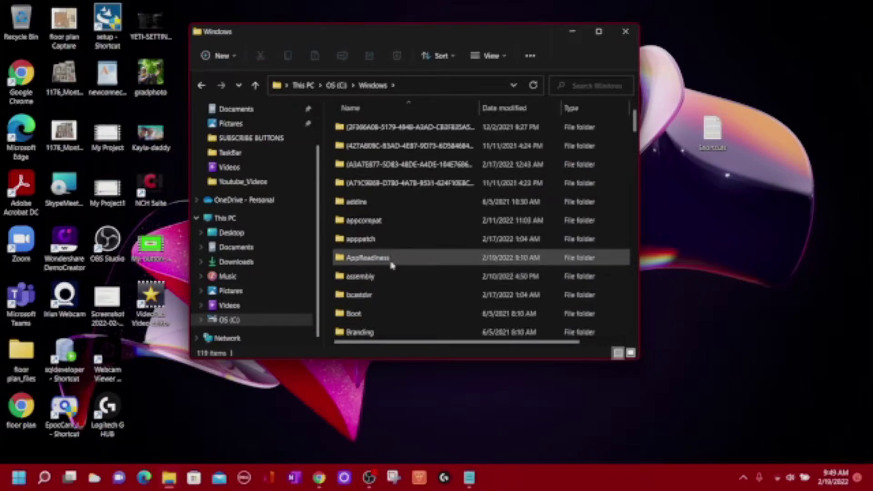
Step: Scroll down the C:\Windows listing until the Web folder is visible
{"action": "scroll", "coordinate": [391, 264], "scroll_direction": "down", "scroll_amount": 2}
{"action": "scroll", "coordinate": [394, 262], "scroll_direction": "down", "scroll_amount": 2}
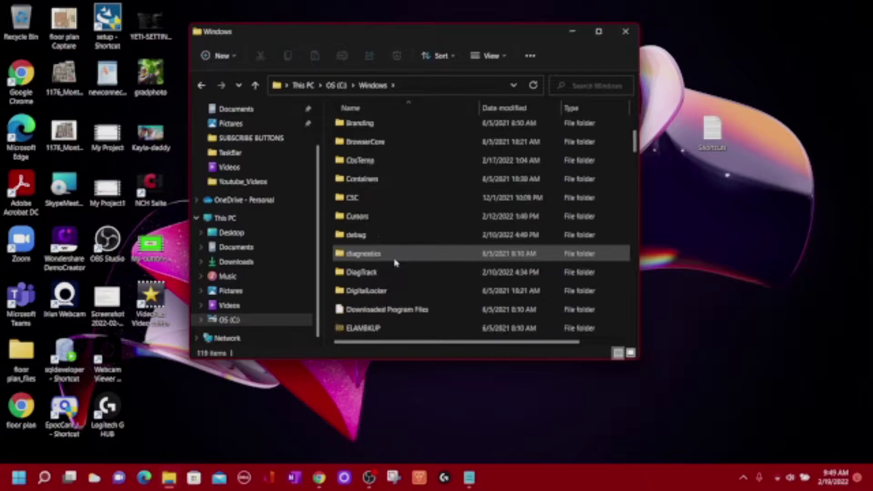
{"action": "scroll", "coordinate": [395, 263], "scroll_direction": "down", "scroll_amount": 1}
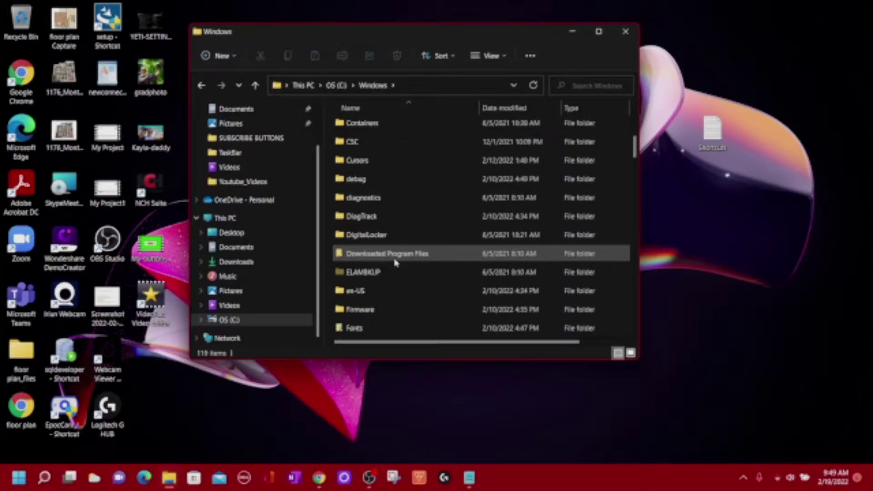
{"action": "scroll", "coordinate": [395, 262], "scroll_direction": "down", "scroll_amount": 1}
{"action": "scroll", "coordinate": [394, 263], "scroll_direction": "down", "scroll_amount": 3}
{"action": "scroll", "coordinate": [395, 262], "scroll_direction": "down", "scroll_amount": 3}
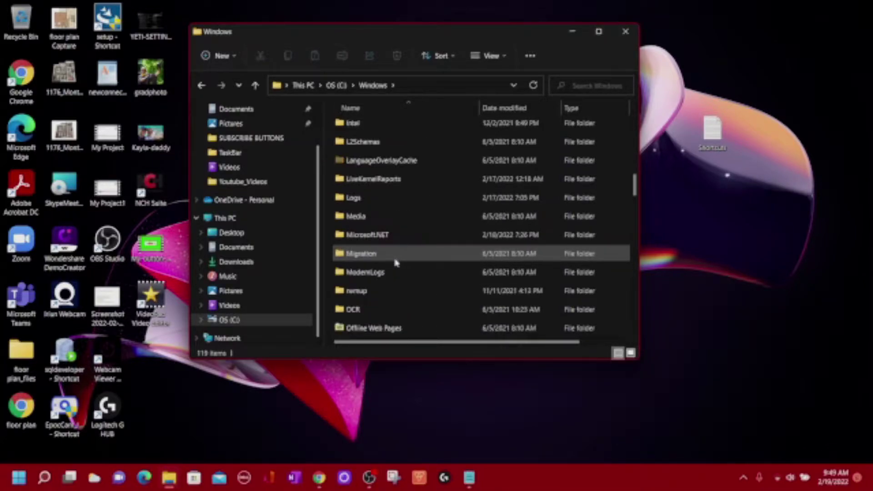
{"action": "scroll", "coordinate": [394, 262], "scroll_direction": "down", "scroll_amount": 3}
{"action": "scroll", "coordinate": [395, 262], "scroll_direction": "down", "scroll_amount": 2}
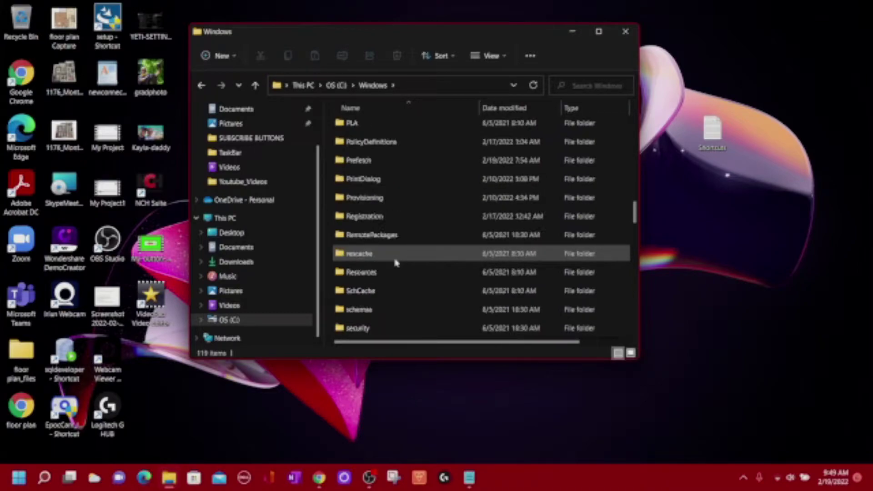
{"action": "scroll", "coordinate": [395, 262], "scroll_direction": "down", "scroll_amount": 1}
{"action": "scroll", "coordinate": [395, 262], "scroll_direction": "down", "scroll_amount": 1}
{"action": "scroll", "coordinate": [394, 262], "scroll_direction": "down", "scroll_amount": 4}
{"action": "scroll", "coordinate": [395, 263], "scroll_direction": "down", "scroll_amount": 3}
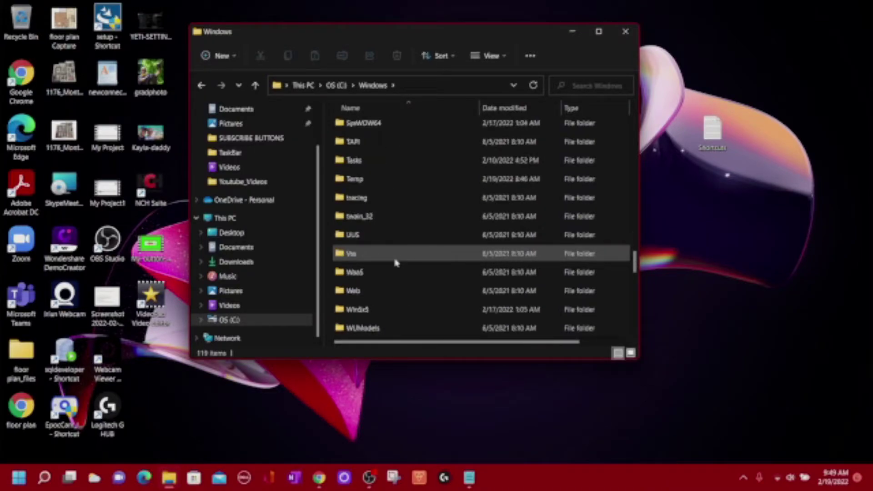
Step: Enter C:\Windows\Web and then its Wallpaper subfolder
{"action": "double_click", "coordinate": [359, 288]}
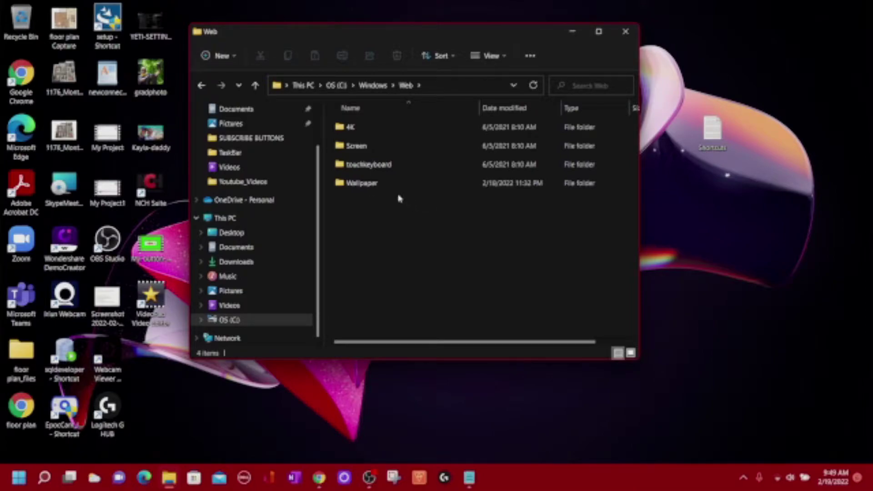
{"action": "left_click", "coordinate": [353, 188]}
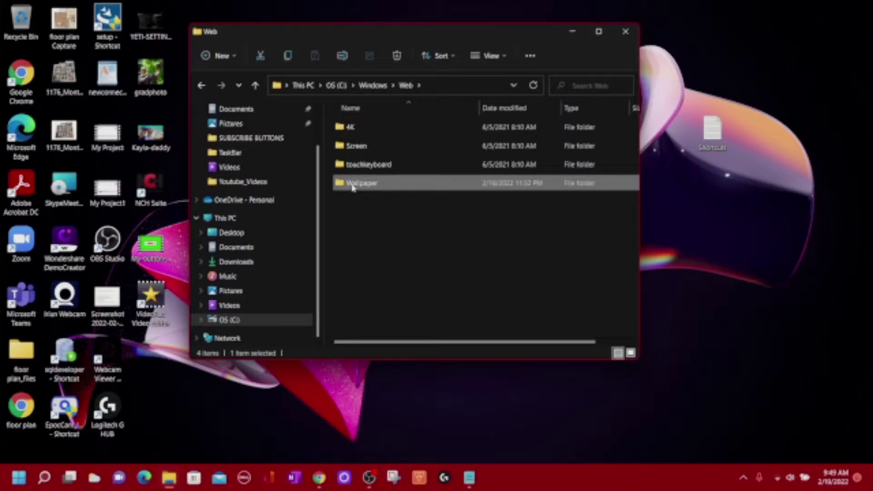
{"action": "double_click", "coordinate": [353, 188]}
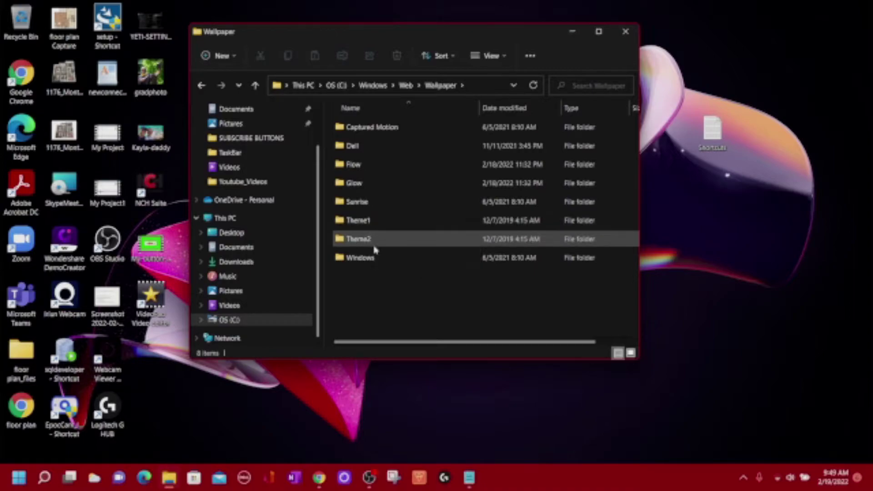
Step: View the Sunrise, Glow, Flow and Dell folders in turn, finishing in C:\Windows\Web
{"action": "double_click", "coordinate": [359, 202]}
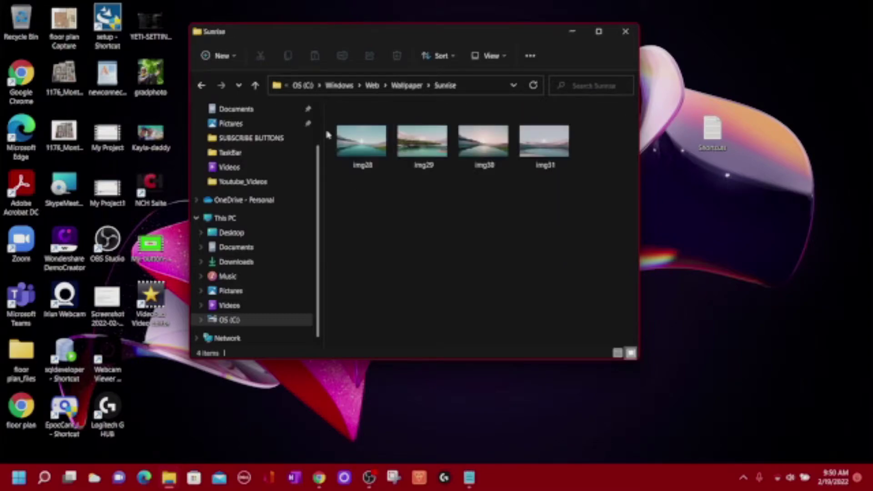
{"action": "left_click", "coordinate": [400, 85]}
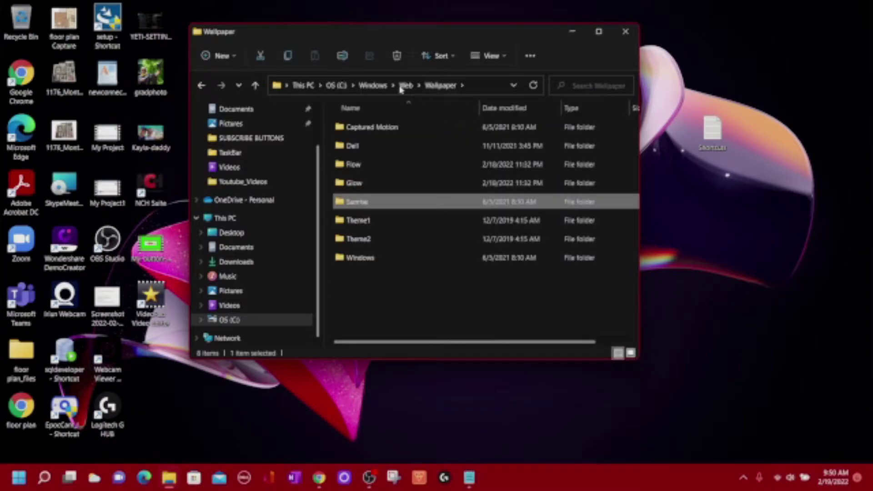
{"action": "double_click", "coordinate": [358, 183]}
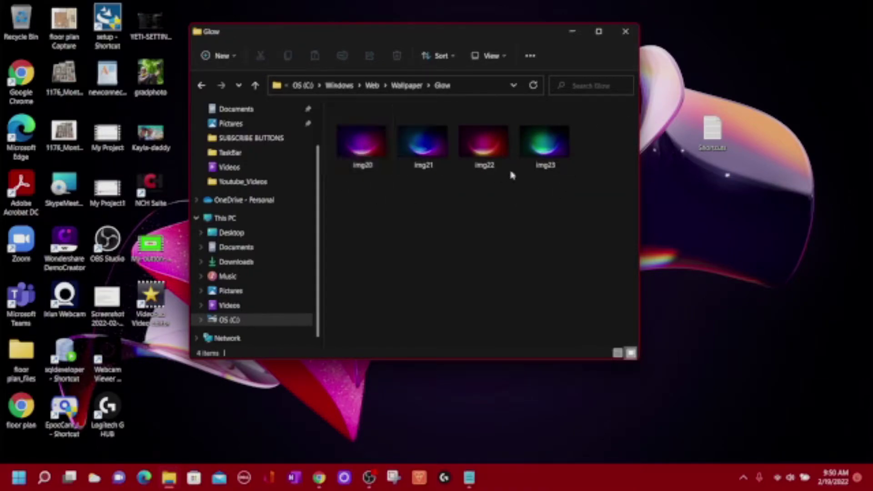
{"action": "left_click", "coordinate": [403, 86]}
{"action": "double_click", "coordinate": [365, 166]}
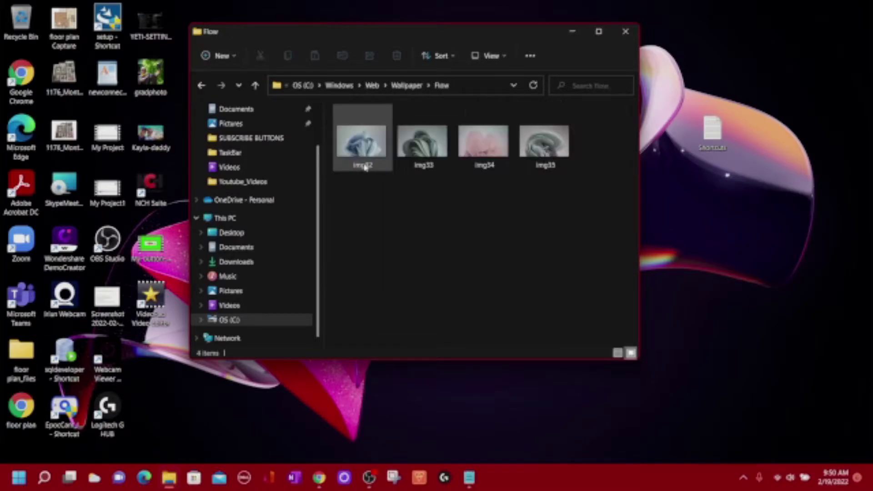
{"action": "left_click", "coordinate": [404, 85]}
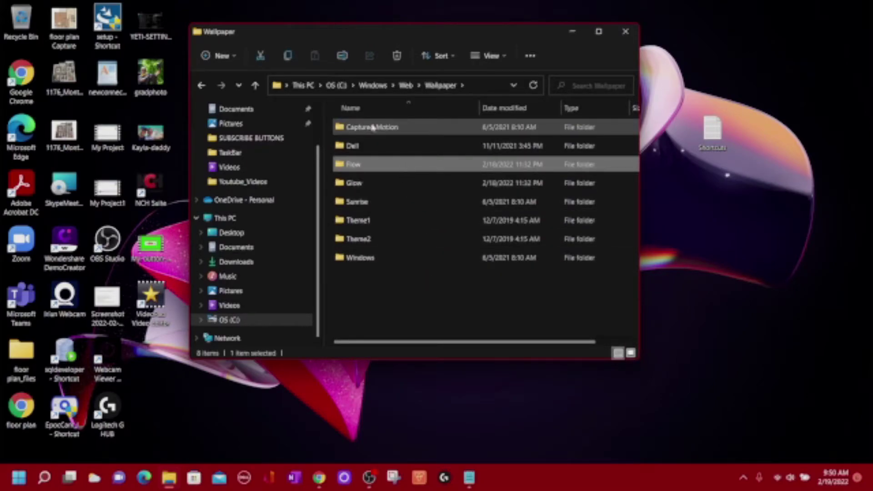
{"action": "double_click", "coordinate": [361, 146]}
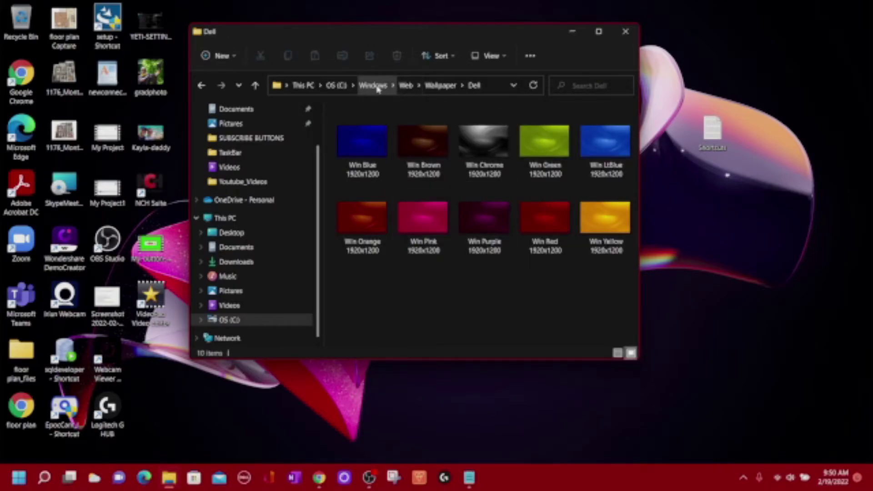
{"action": "left_click", "coordinate": [405, 86]}
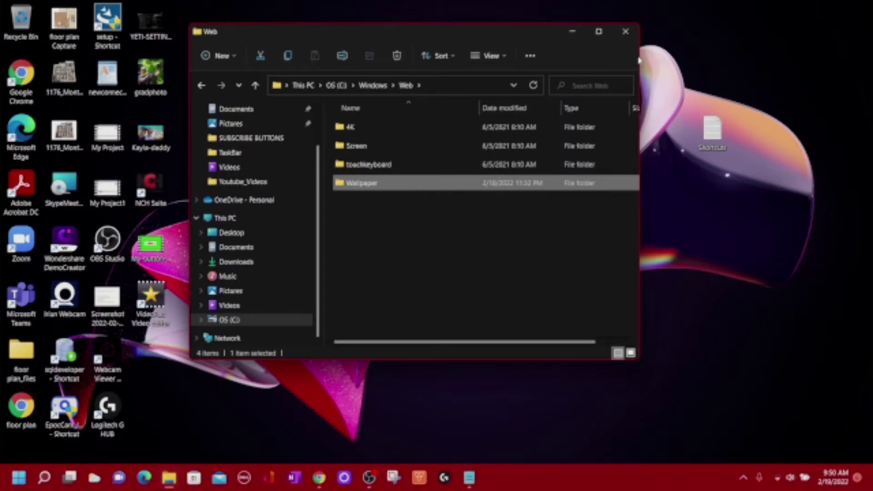
Step: Close File Explorer and right-click an empty spot on the desktop
{"action": "left_click", "coordinate": [626, 30]}
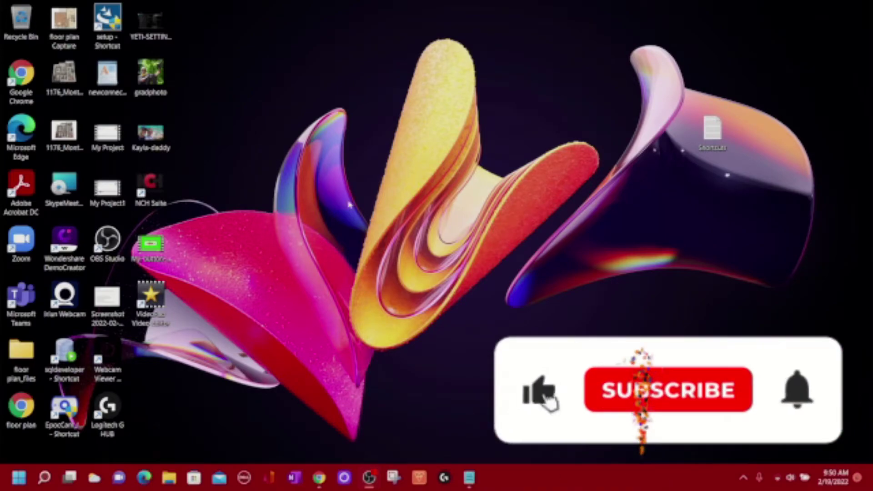
{"action": "right_click", "coordinate": [332, 199]}
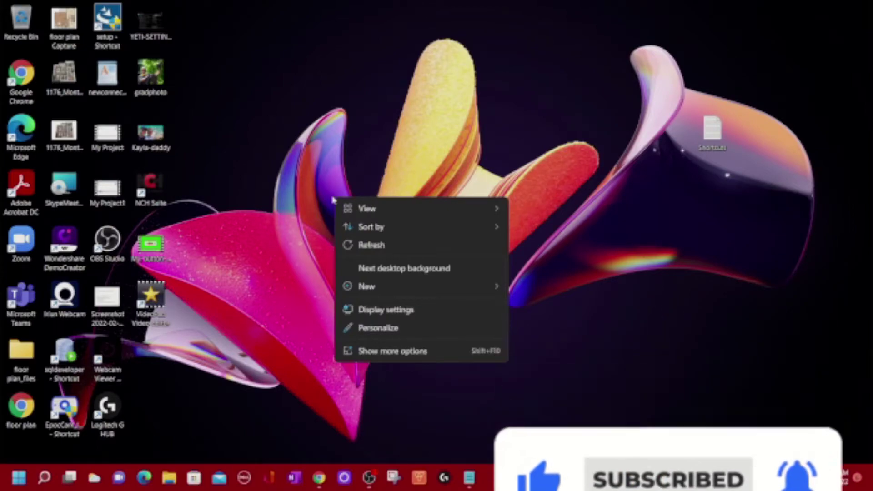
Step: Choose Personalize and scroll Settings to the theme thumbnails showing Captured Motion
{"action": "left_click", "coordinate": [387, 329]}
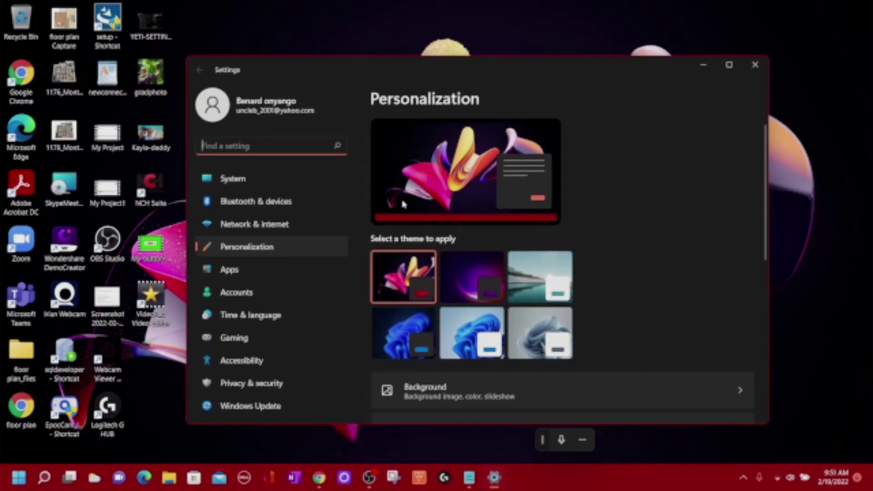
{"action": "scroll", "coordinate": [541, 326], "scroll_direction": "down", "scroll_amount": 1}
{"action": "scroll", "coordinate": [532, 324], "scroll_direction": "down", "scroll_amount": 1}
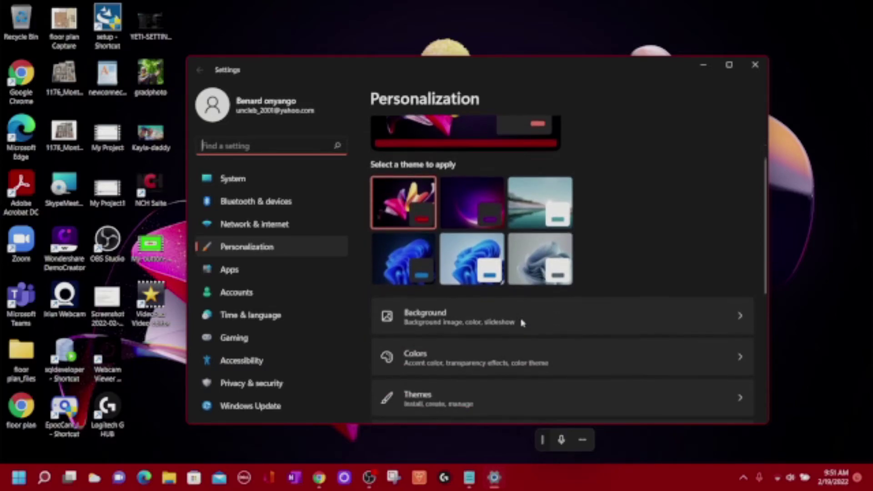
{"action": "scroll", "coordinate": [519, 323], "scroll_direction": "down", "scroll_amount": 1}
{"action": "scroll", "coordinate": [516, 322], "scroll_direction": "up", "scroll_amount": 1}
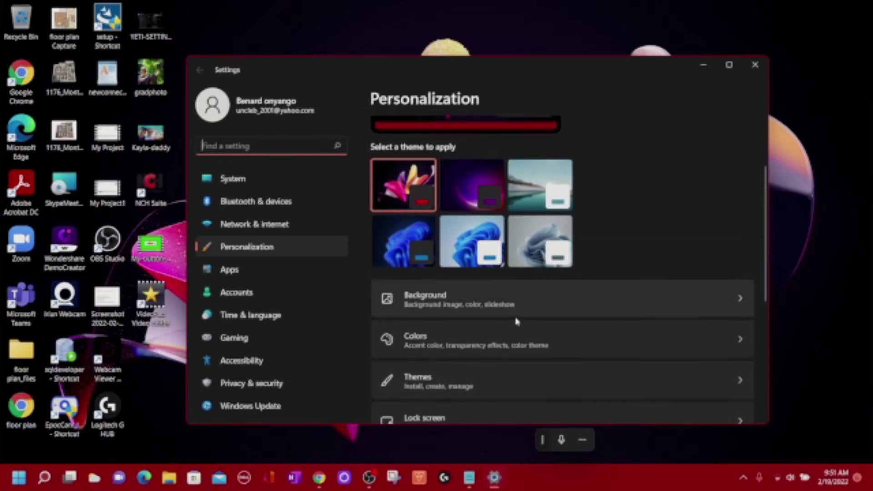
{"action": "scroll", "coordinate": [462, 249], "scroll_direction": "up", "scroll_amount": 1}
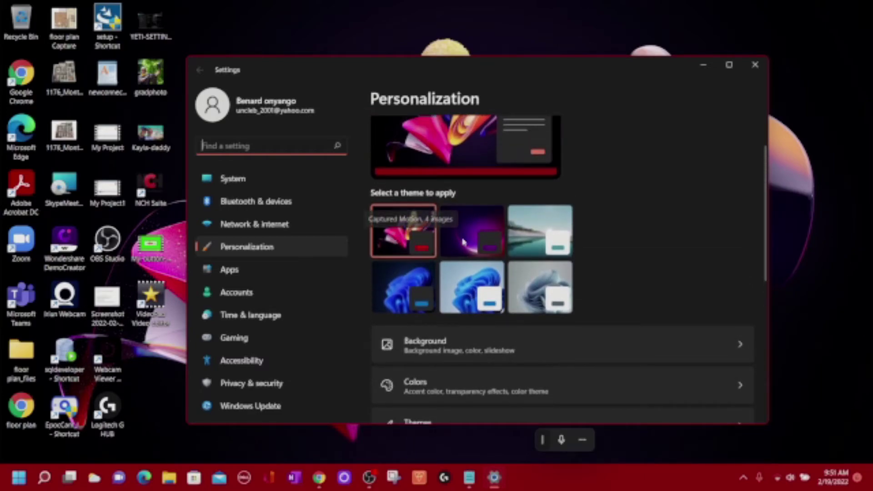